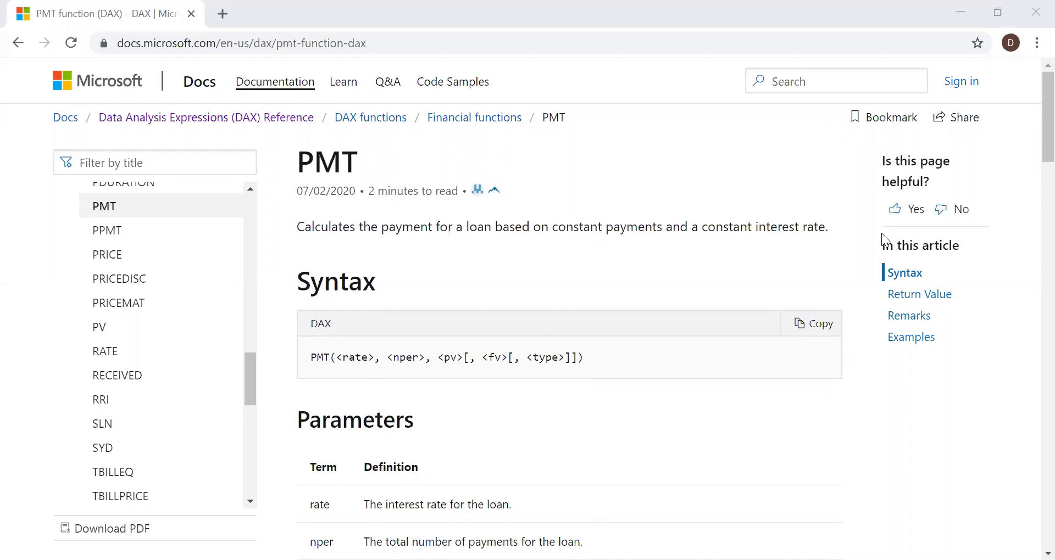
- Scroll the PMT docs past Parameters, Return Value and Remarks to Example 1's 8%, 10-month, $10,000 loan
scroll(1029, 138, "down", 2)
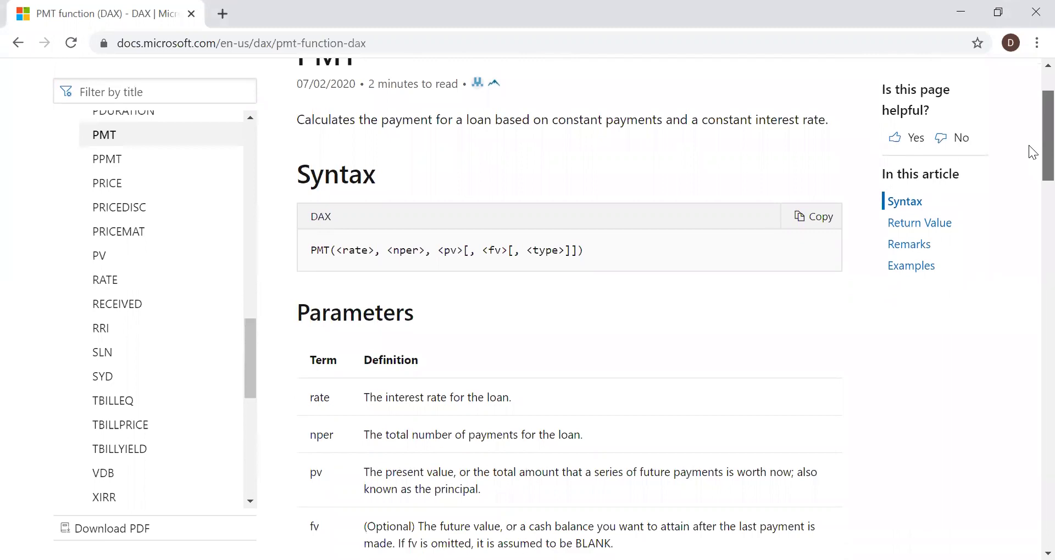
scroll(1033, 154, "down", 1)
scroll(1033, 160, "down", 1)
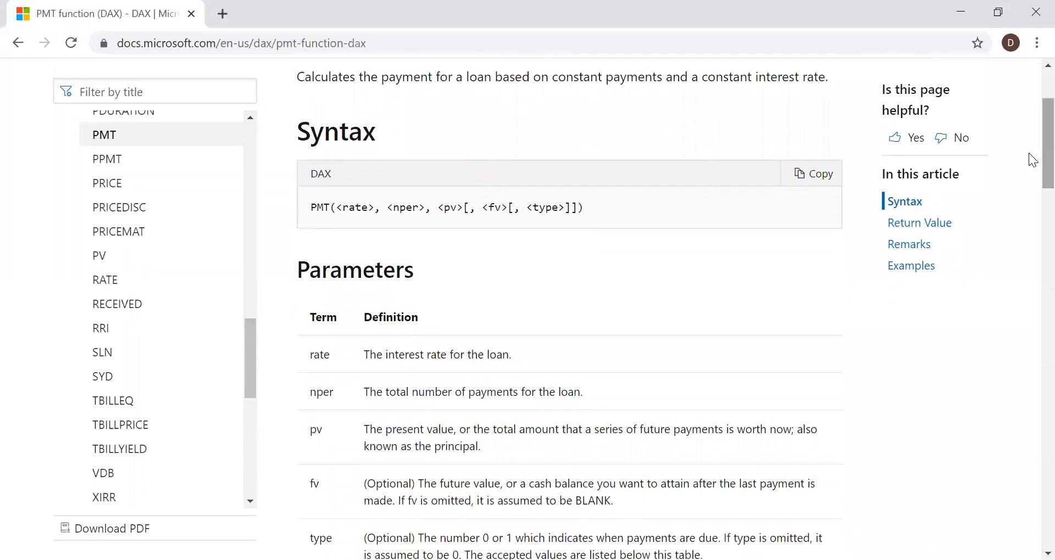
scroll(1031, 165, "down", 2)
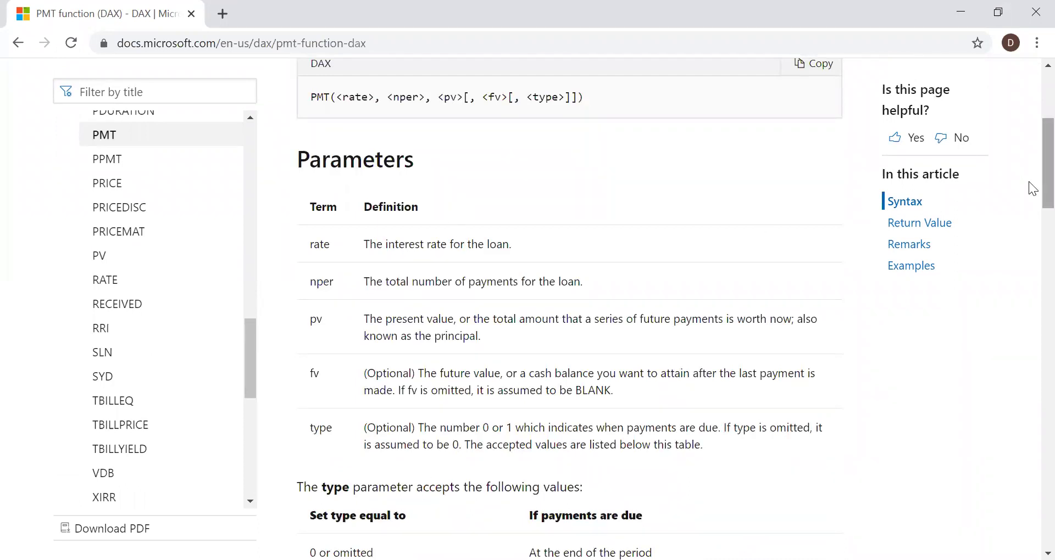
scroll(1032, 193, "down", 1)
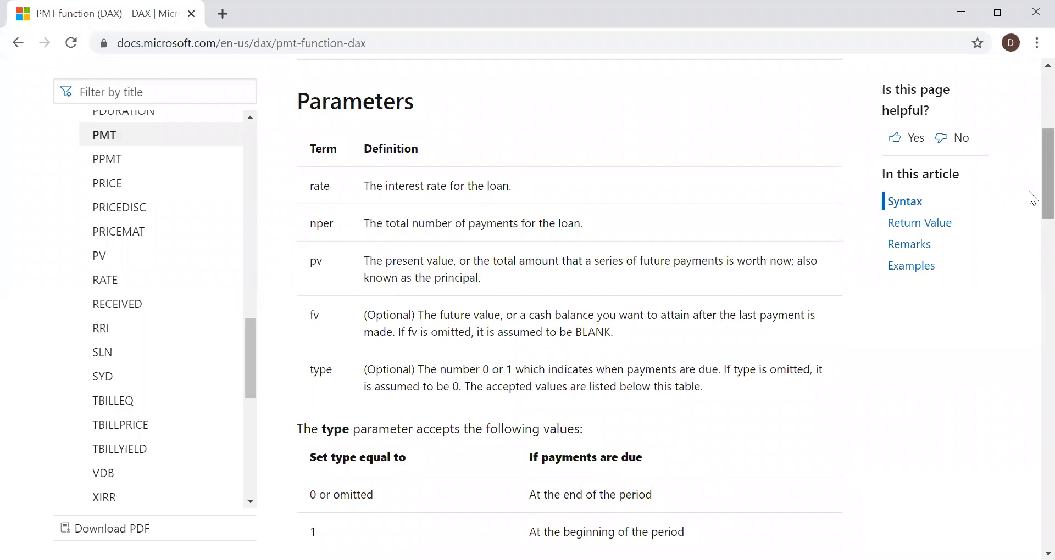
scroll(1032, 206, "down", 1)
scroll(1029, 212, "down", 1)
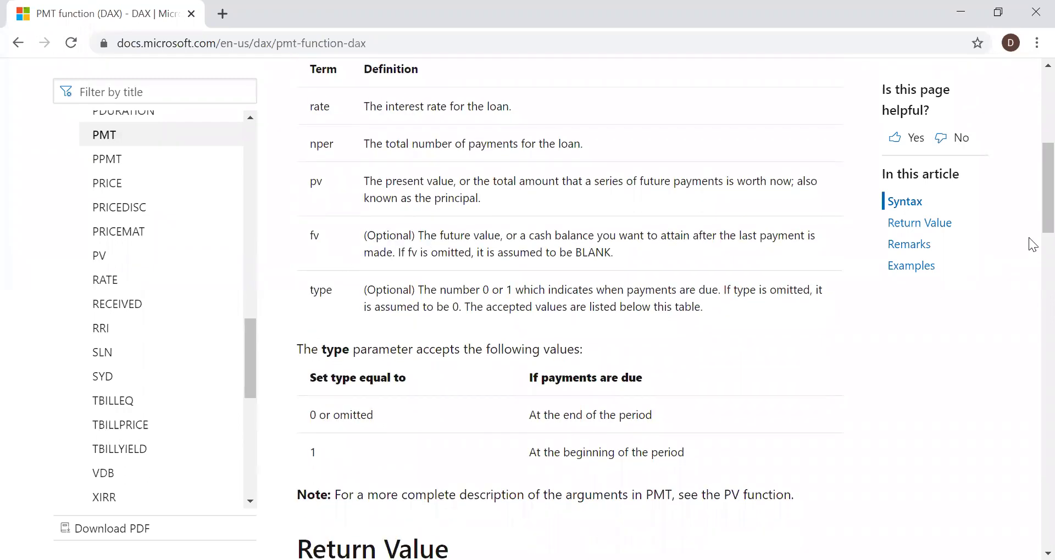
scroll(1031, 218, "down", 2)
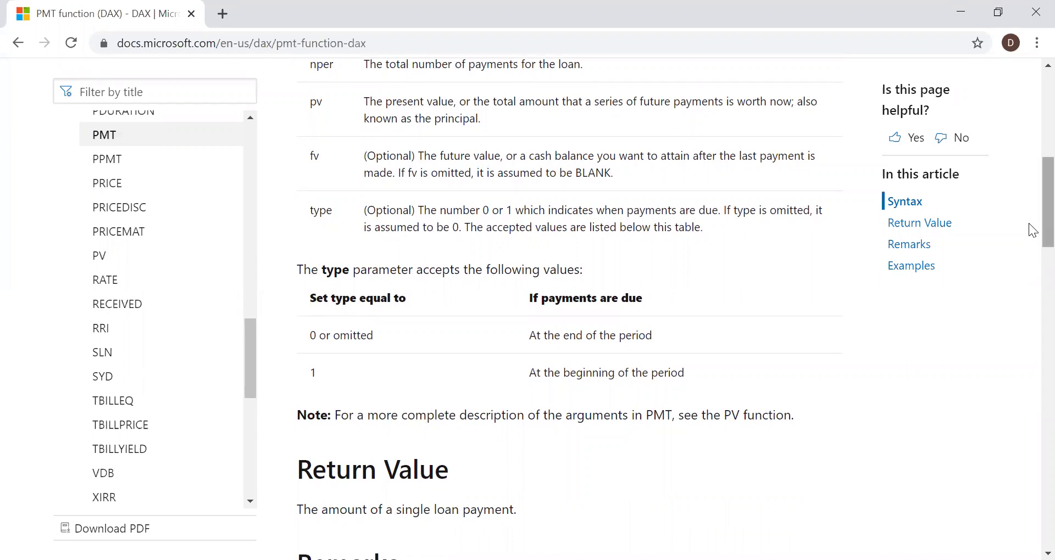
scroll(1033, 248, "down", 2)
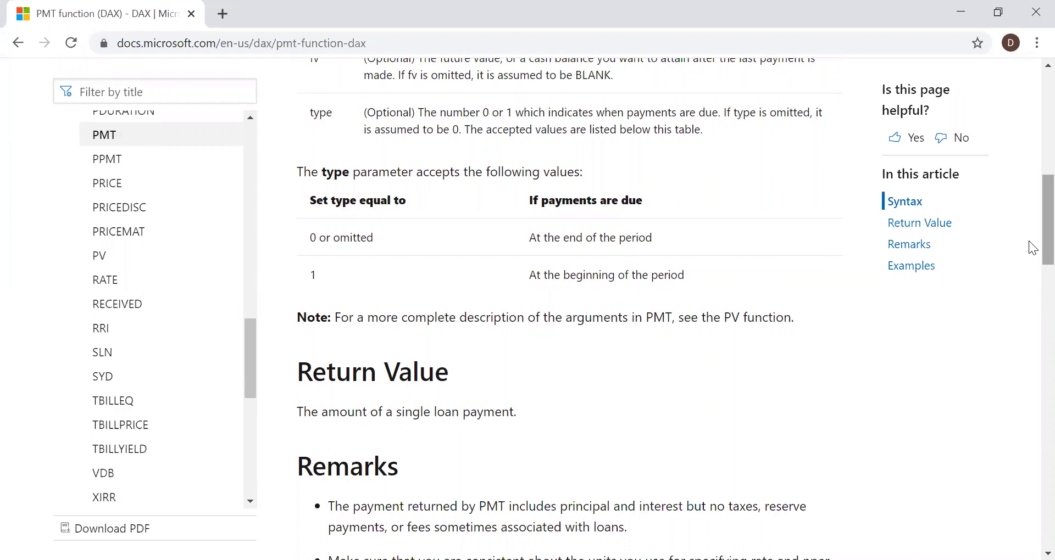
scroll(1022, 252, "down", 2)
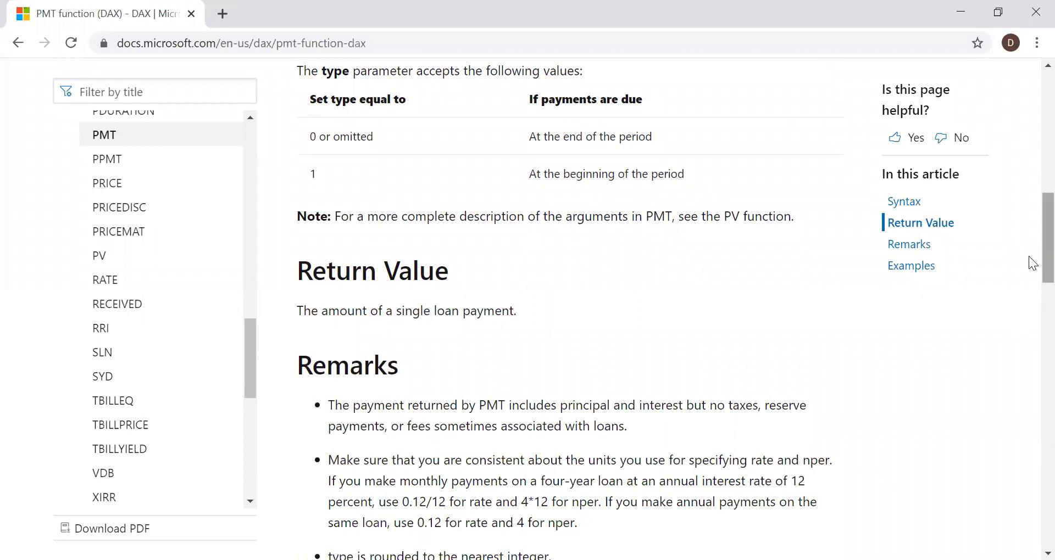
scroll(1032, 277, "down", 2)
scroll(1032, 300, "down", 9)
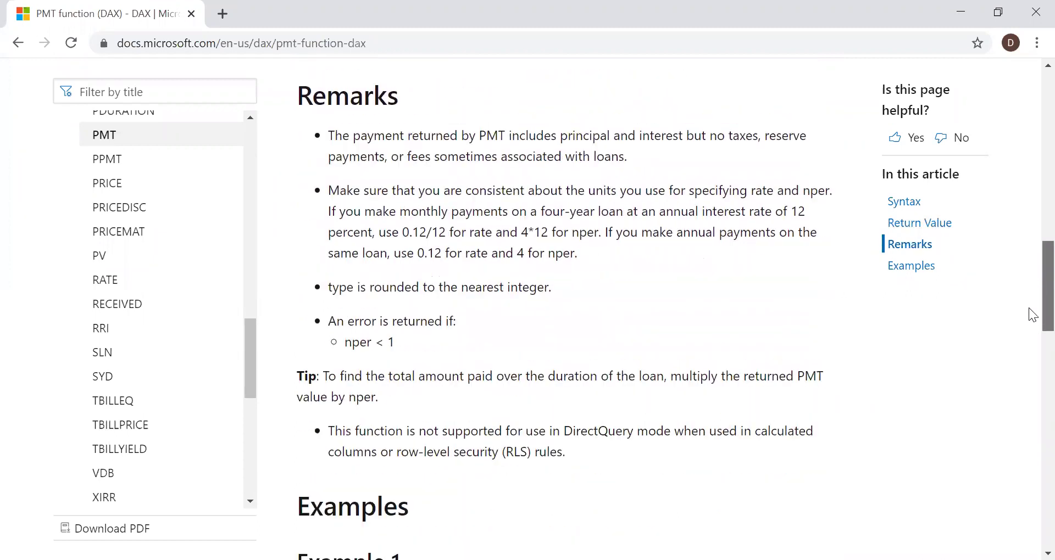
scroll(1032, 374, "down", 1)
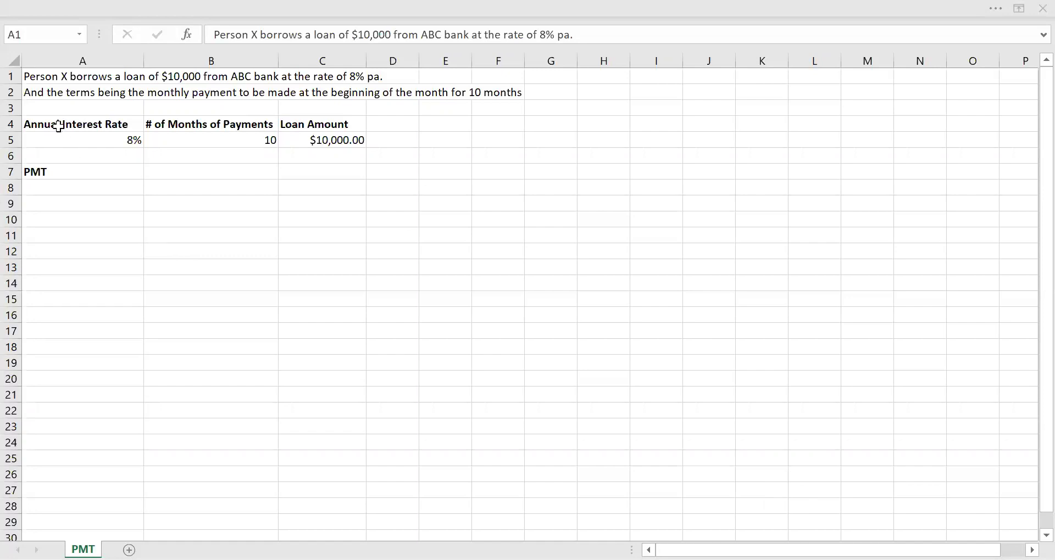
- Check the 8% rate, 10 payments and 10000 loan amount cells, then select C7 for the result
left_click(107, 155)
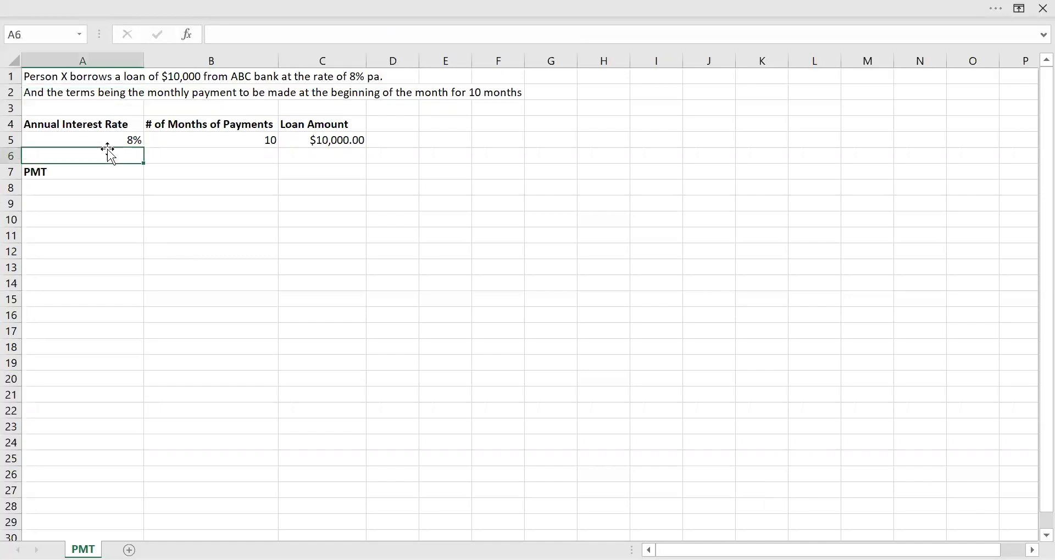
left_click(246, 141)
left_click(327, 141)
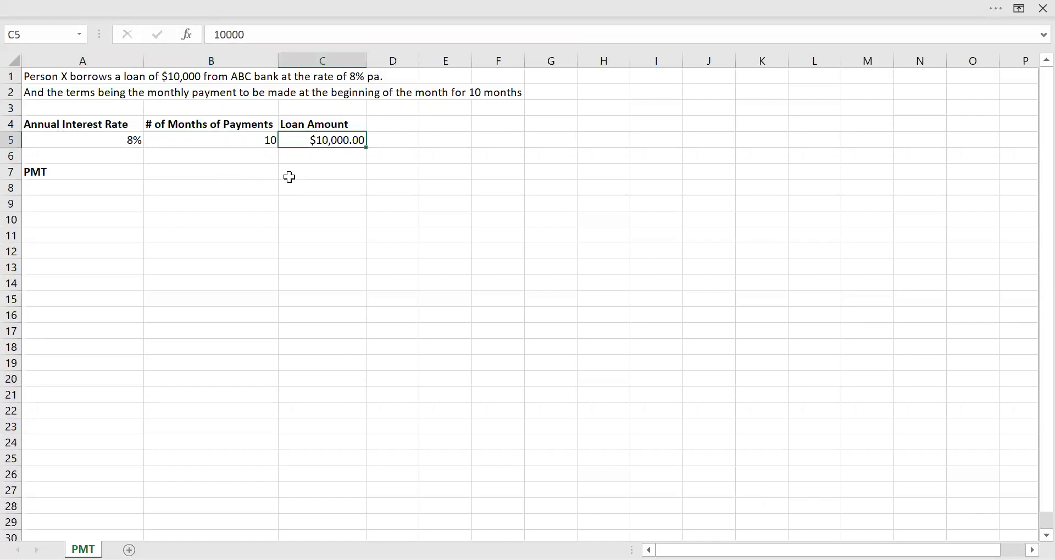
left_click(313, 171)
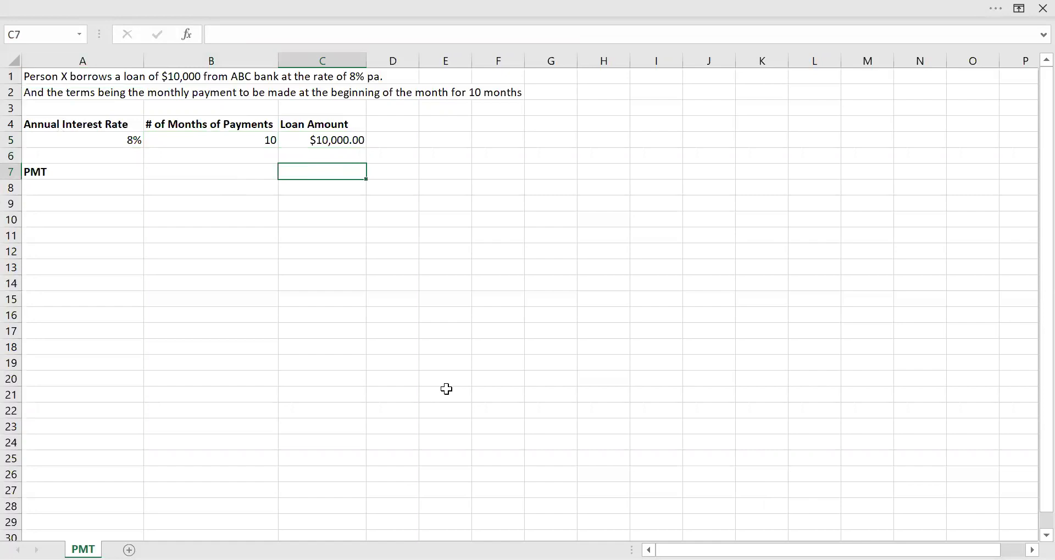
- Start =PMT in C7 with A5/12 as rate, B5 as payments and C5 as present value
type("=PMT(")
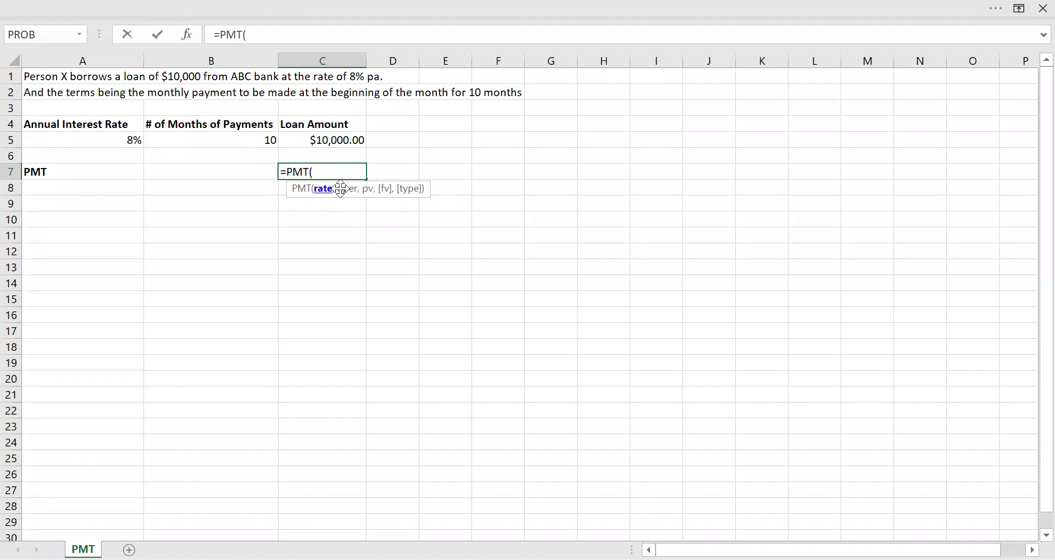
left_click(119, 143)
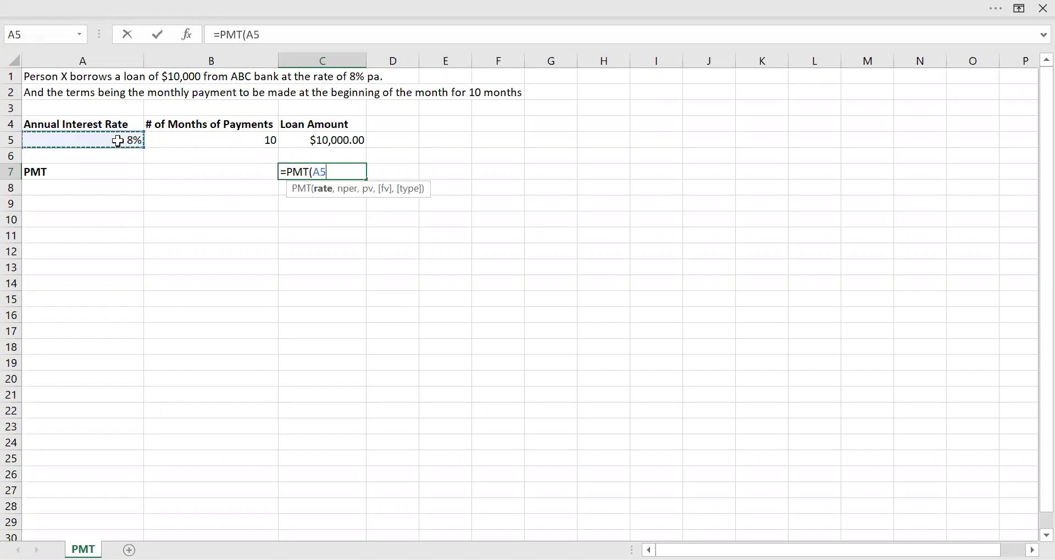
type("/12")
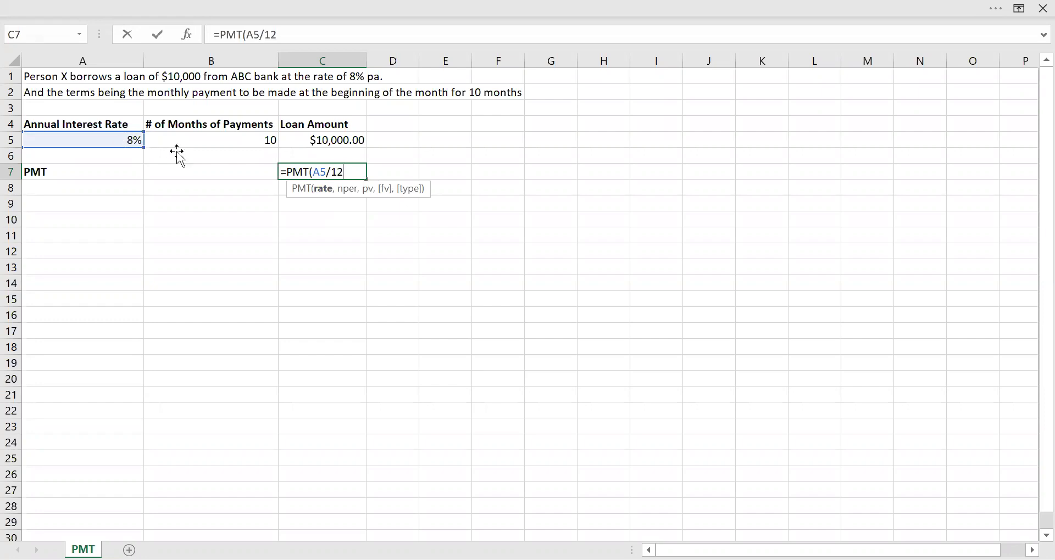
type(",")
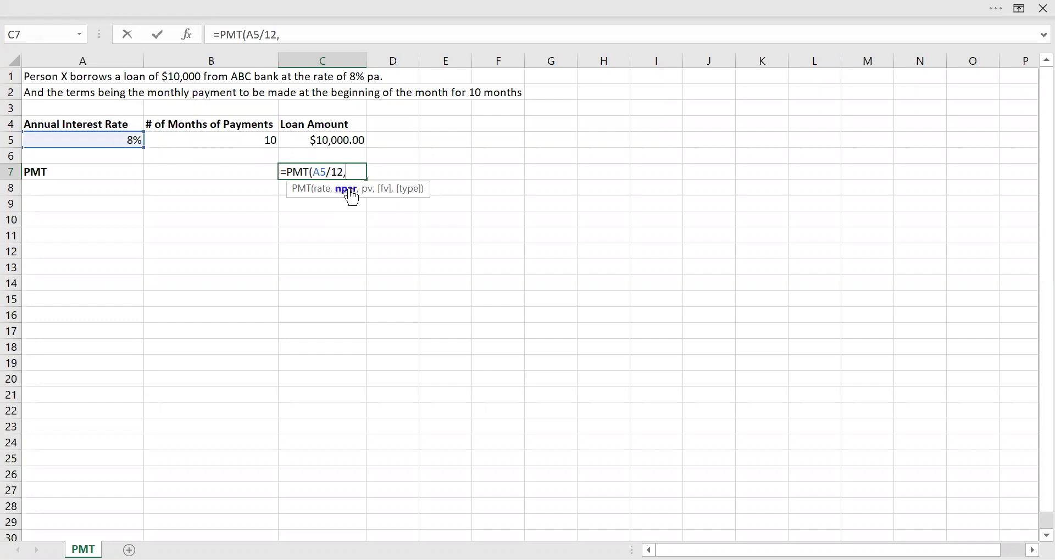
left_click(253, 142)
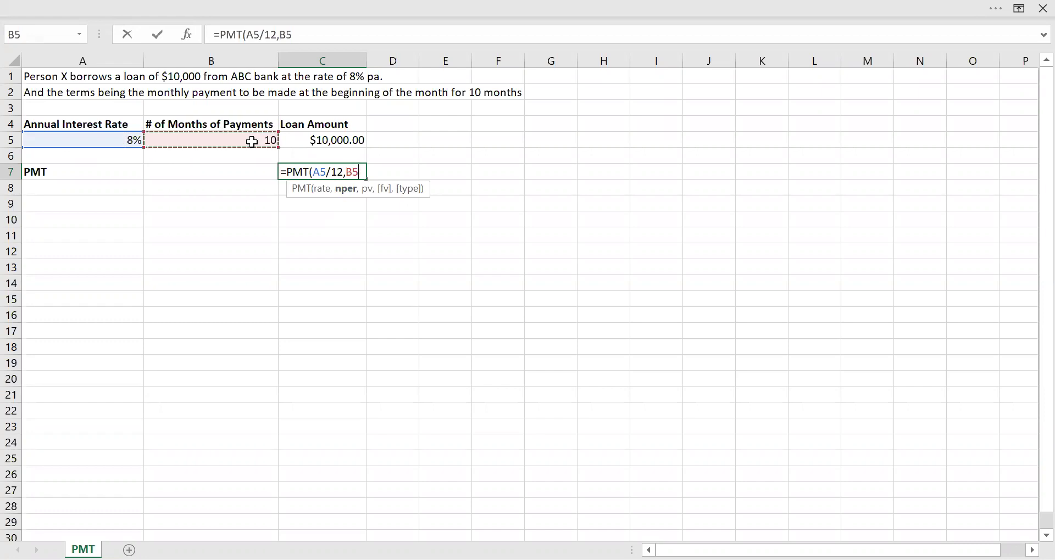
type(",")
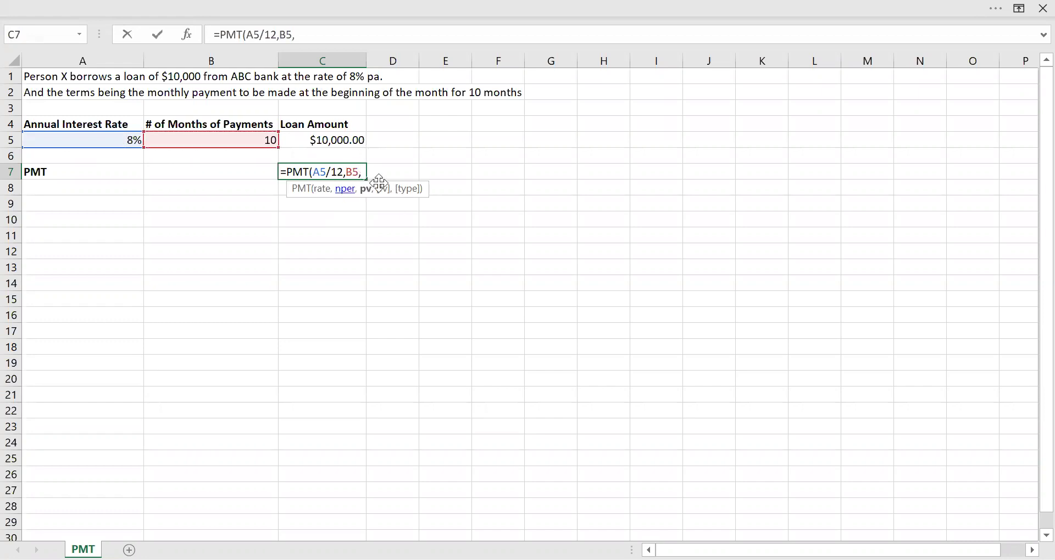
left_click(320, 142)
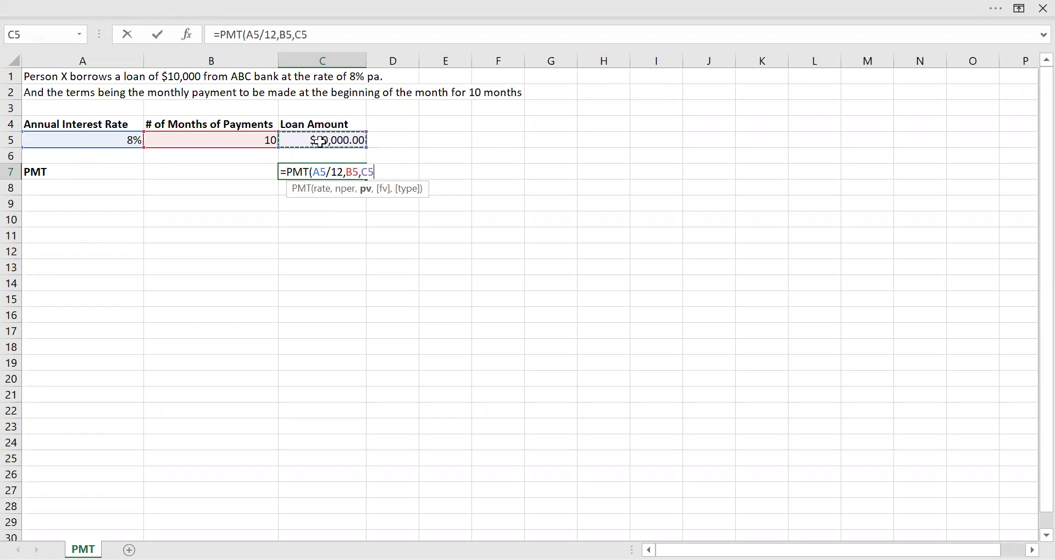
type(",")
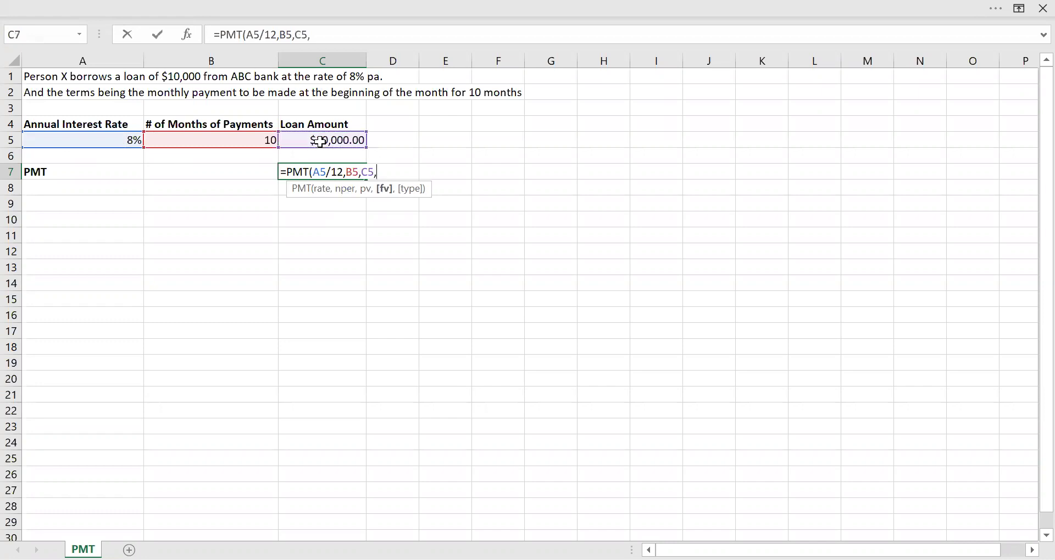
- Finish the formula with fv 0 and type 1, giving a ($1,030.2) monthly payment
left_click(337, 34)
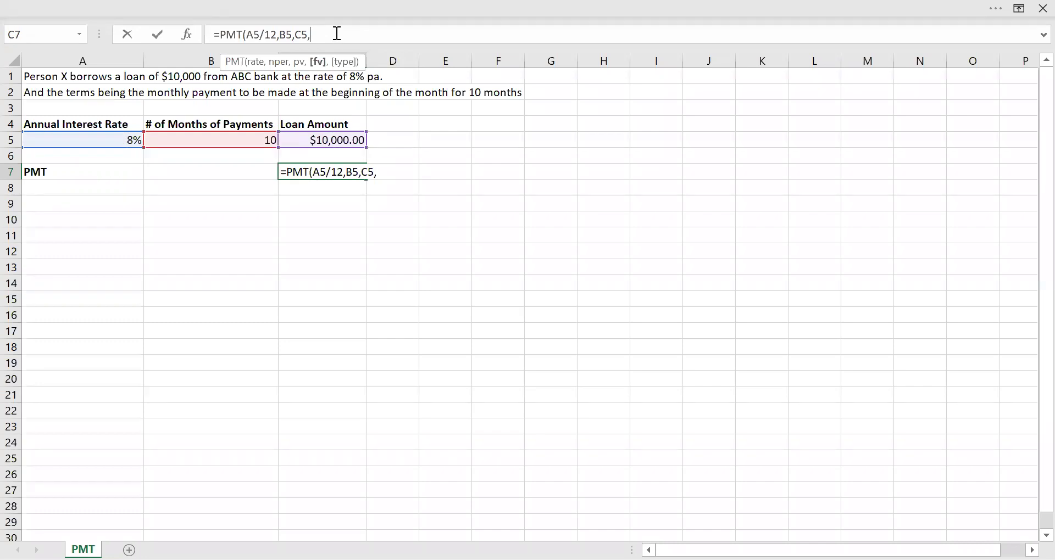
type("0,")
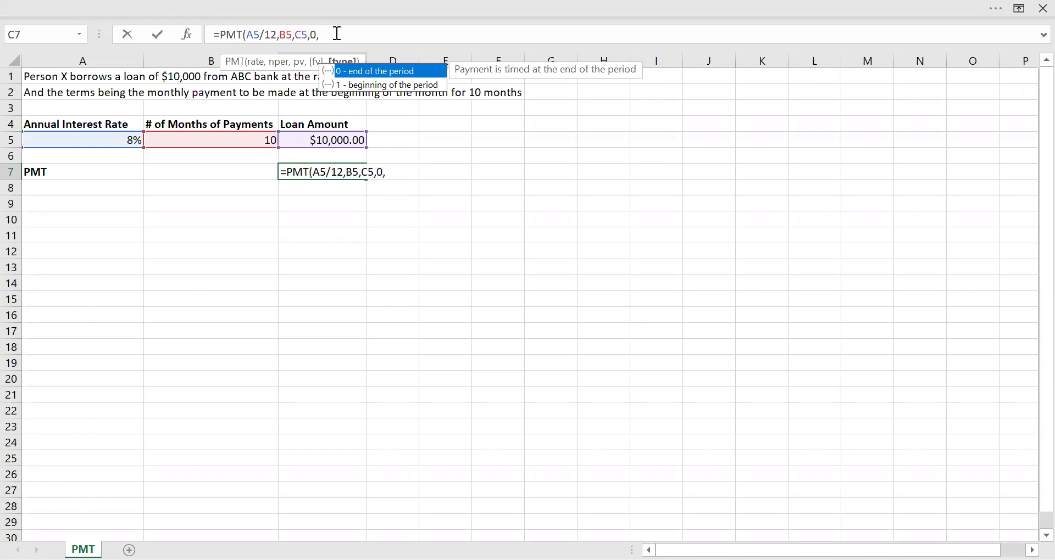
key("Down")
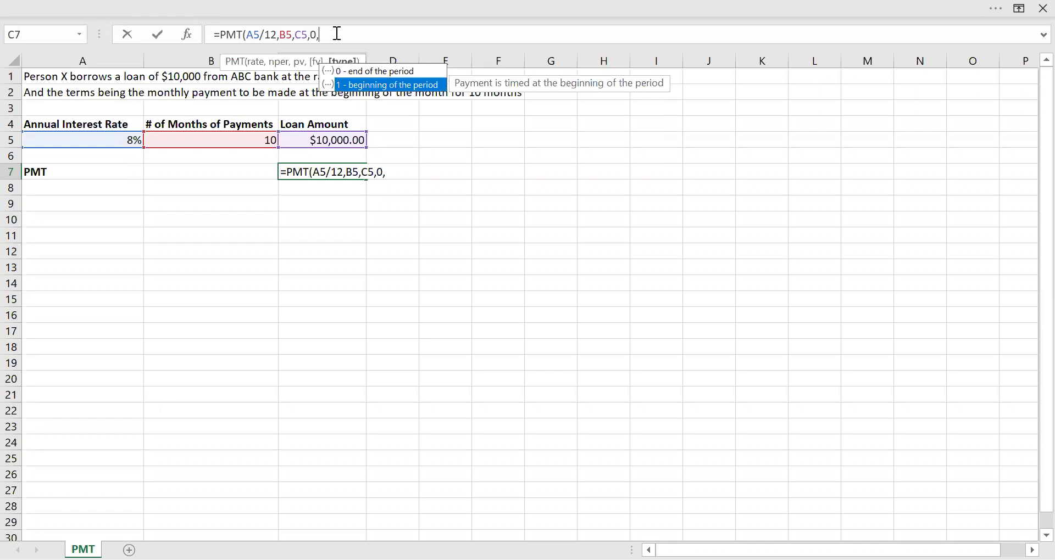
key("Tab")
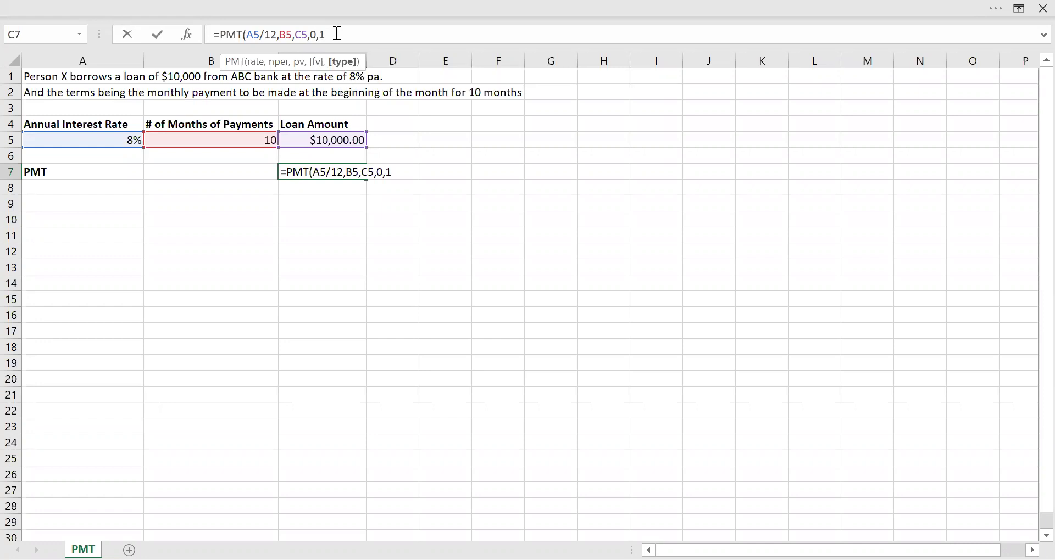
type(")")
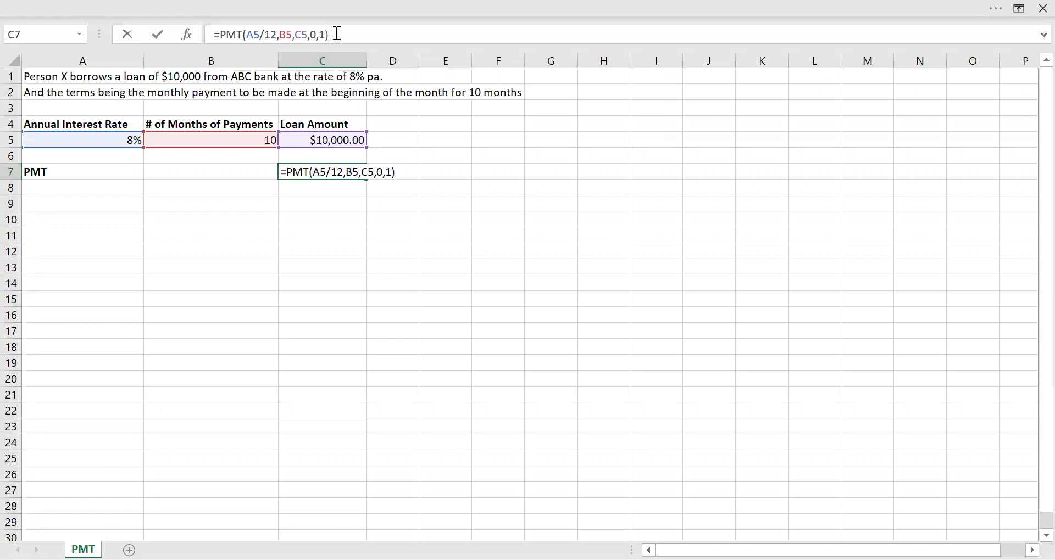
key("Return")
left_click(325, 171)
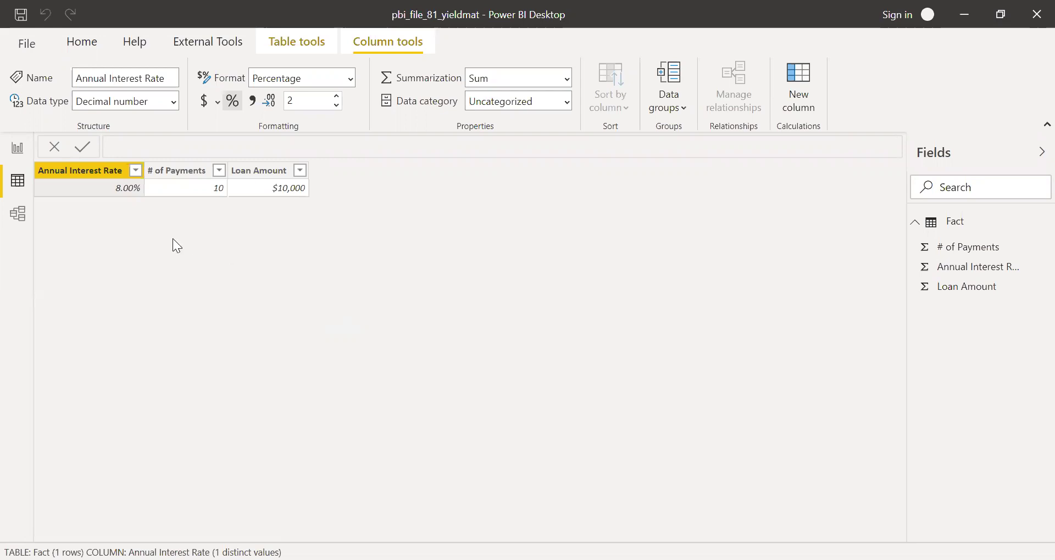
- Switch from the Fact table's data view to the empty Report canvas
left_click(17, 152)
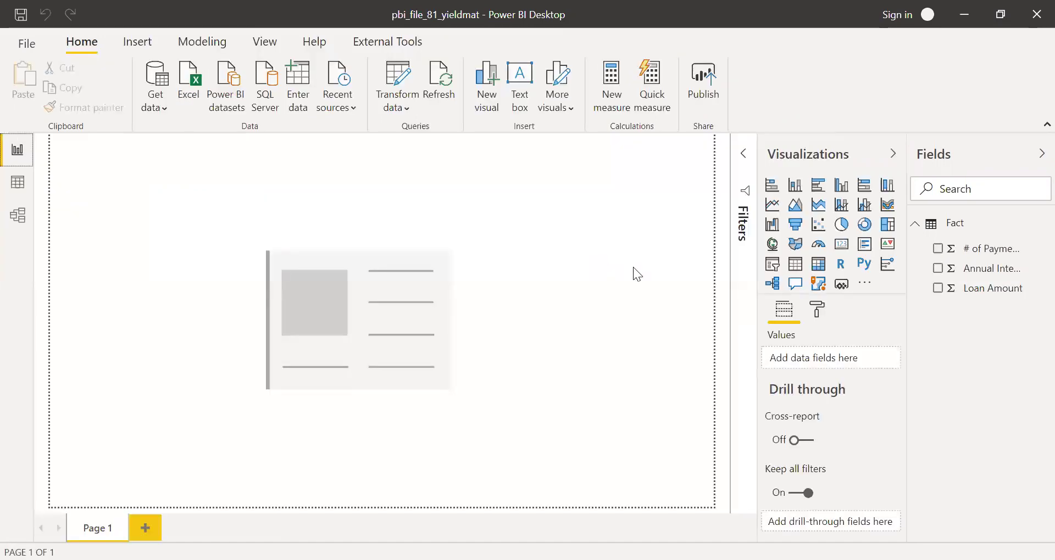
- Create a new measure in the Fact table named pmt, starting with the PMT function
right_click(941, 228)
left_click(962, 246)
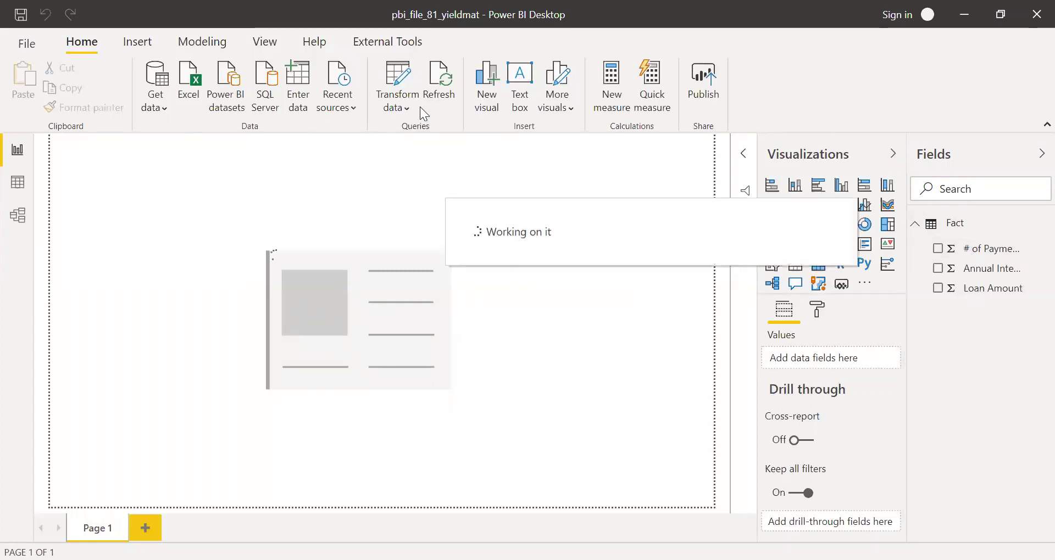
key("shift+Home")
type("pmt = ")
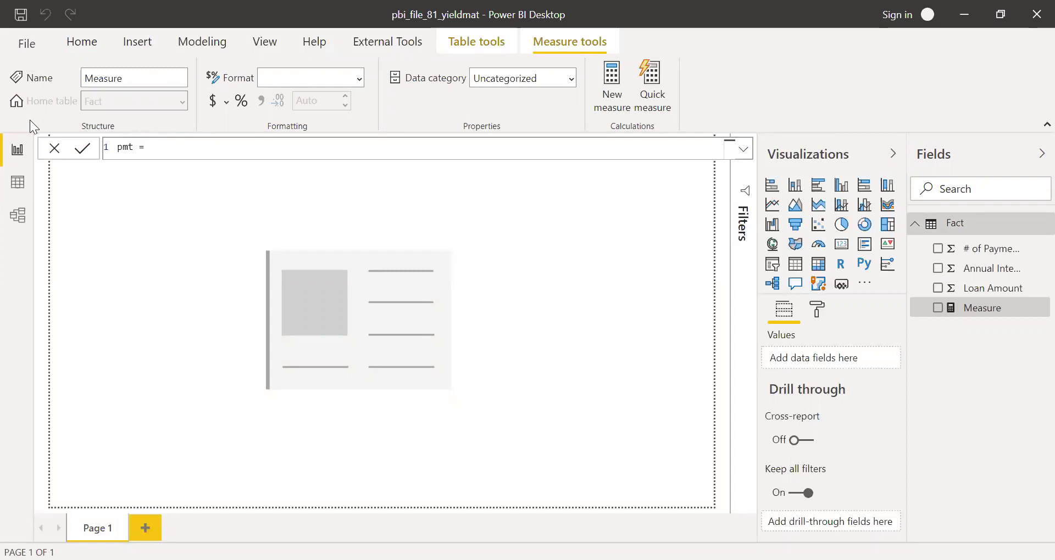
type("pmt")
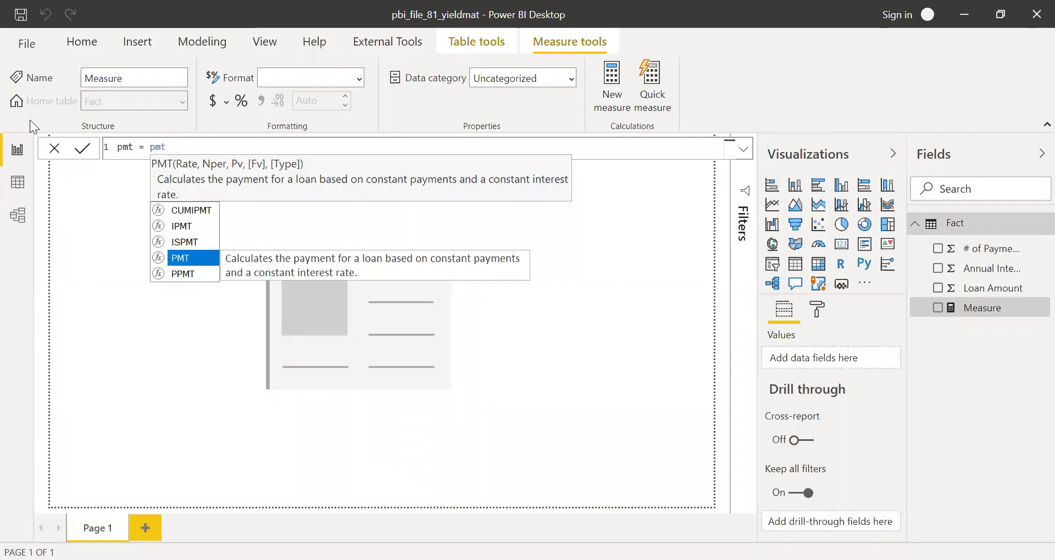
key("Tab")
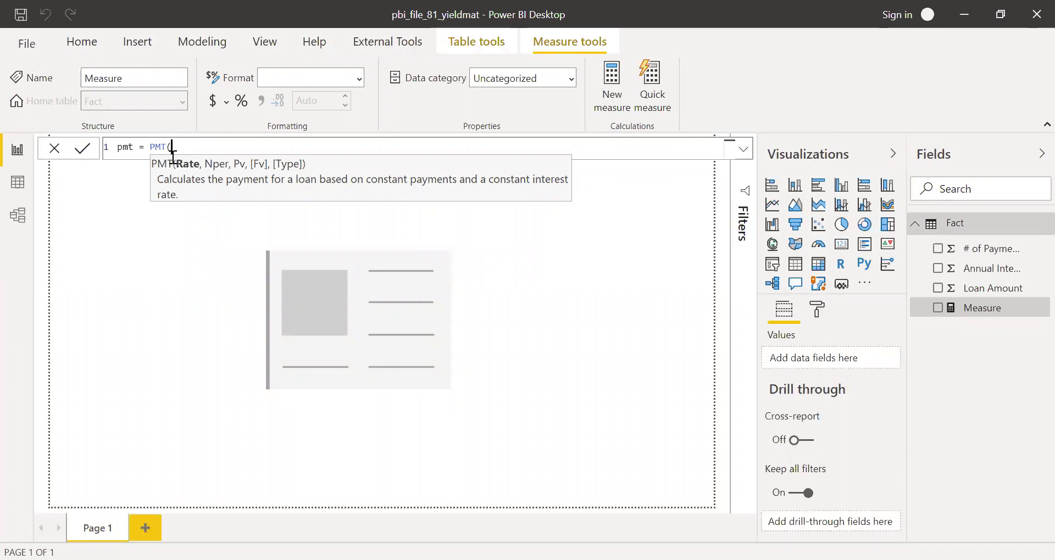
- Use SELECTEDVALUE(Annual Interest Rate)/12 as the rate argument
type("sl")
key("BackSpace")
type("e")
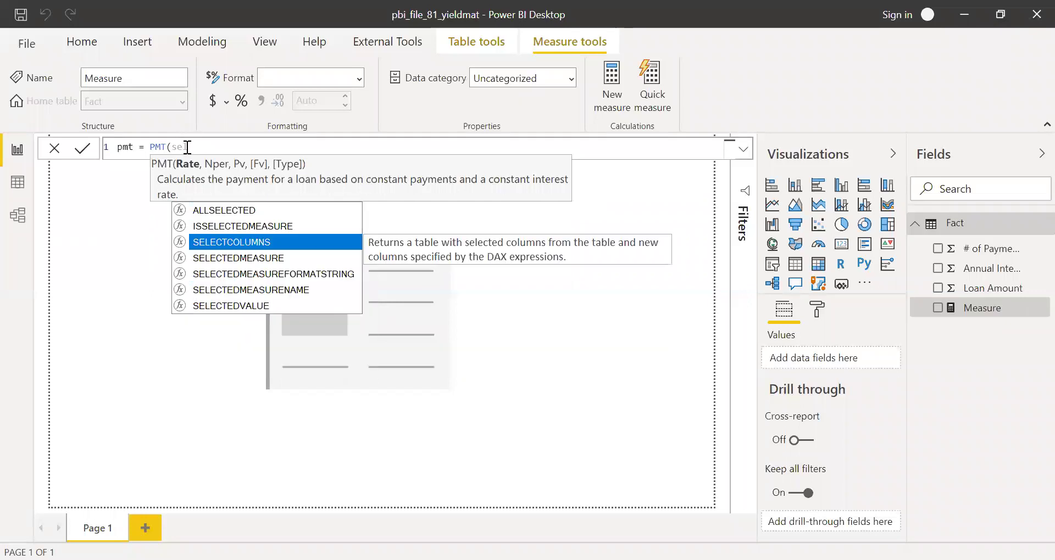
key("Down")
key("Down")
key("Down")
key("Down")
key("Tab")
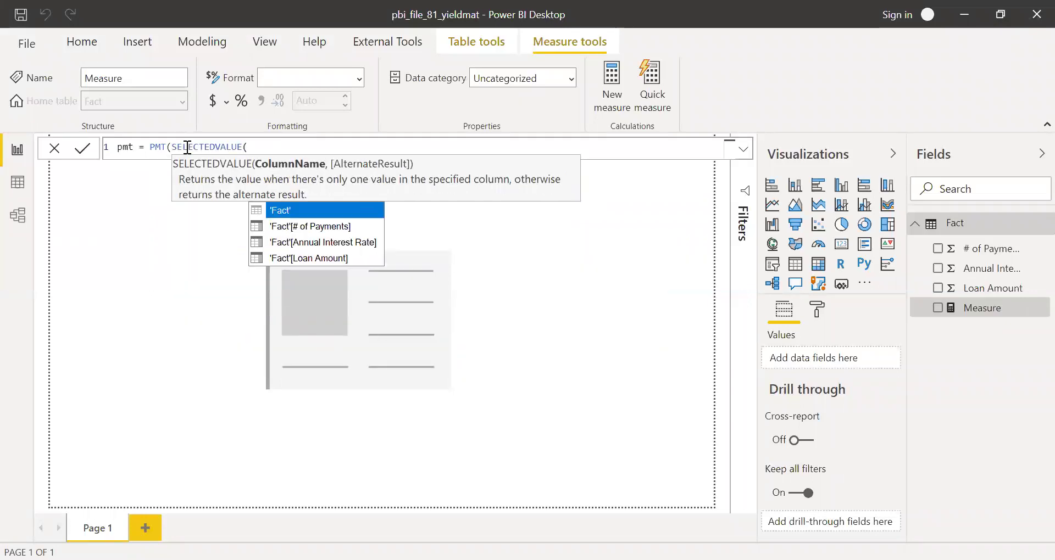
key("Down")
key("Down")
key("Tab")
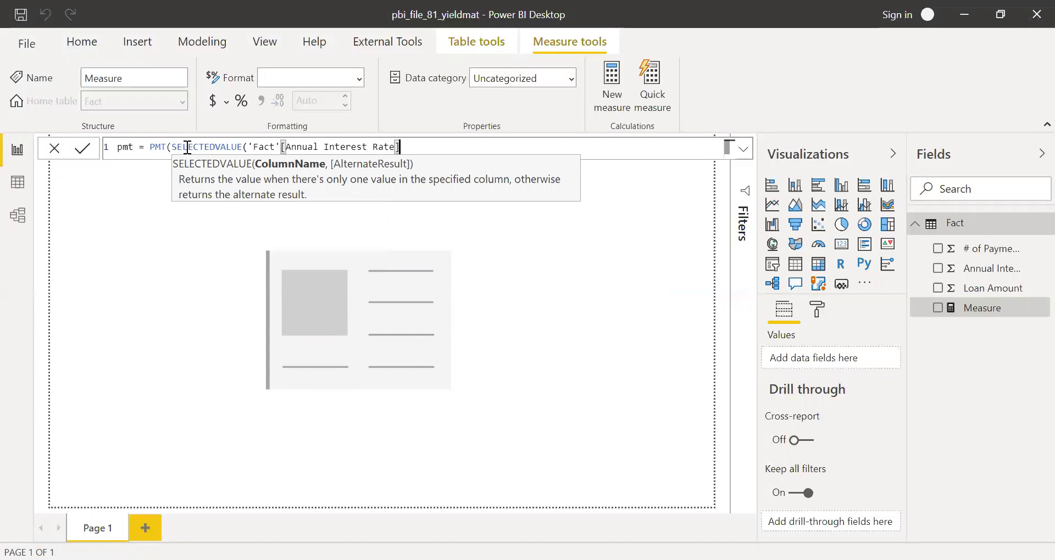
type(")")
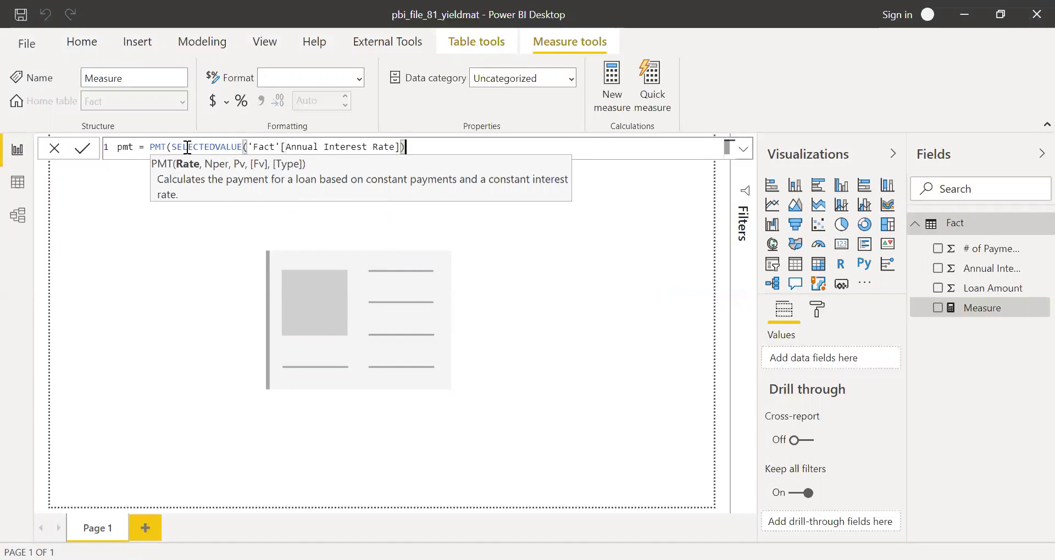
type("/12,")
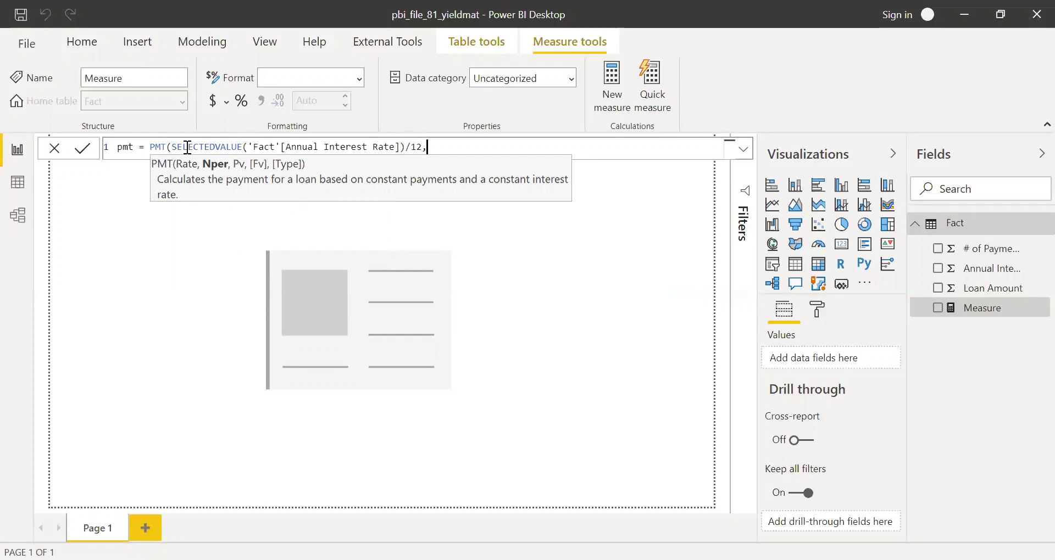
type("sel")
- Add SELECTEDVALUE(# of Payments) as the number-of-payments argument
key("Down")
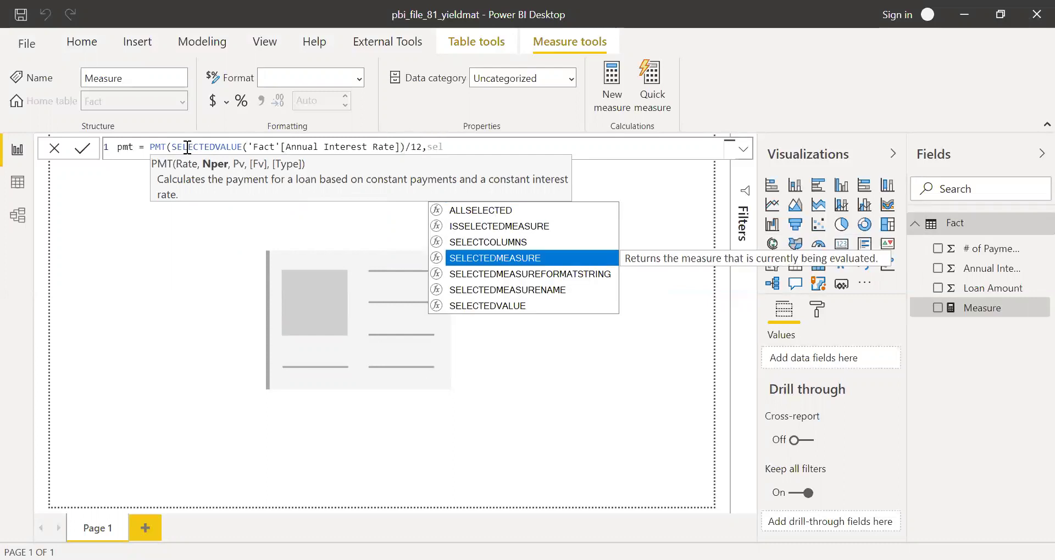
key("Down")
key("Down")
key("Down")
key("Tab")
key("Down")
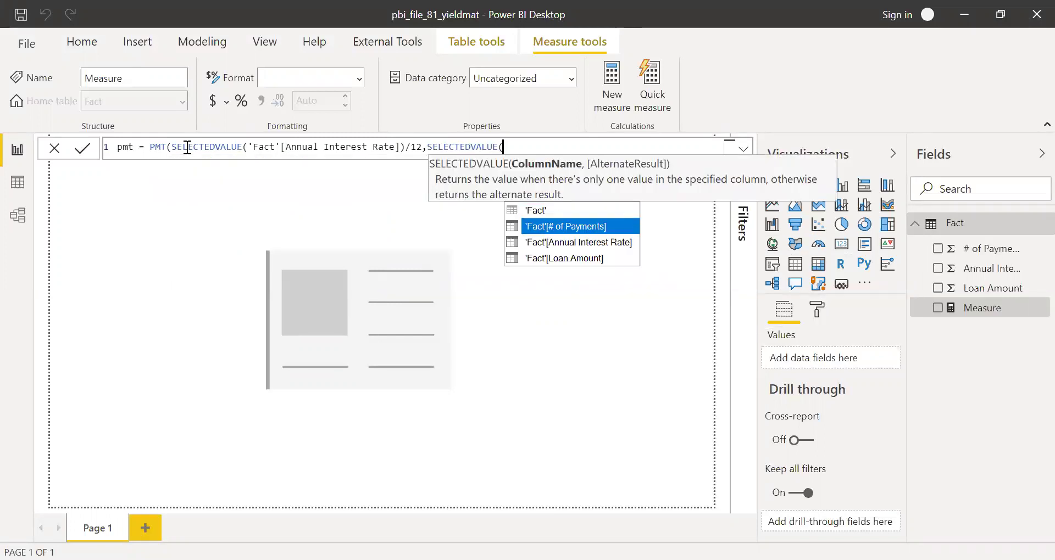
key("Tab")
- Add SELECTEDVALUE(Loan Amount) as present value, then 0 and 1, and close the formula
type("),")
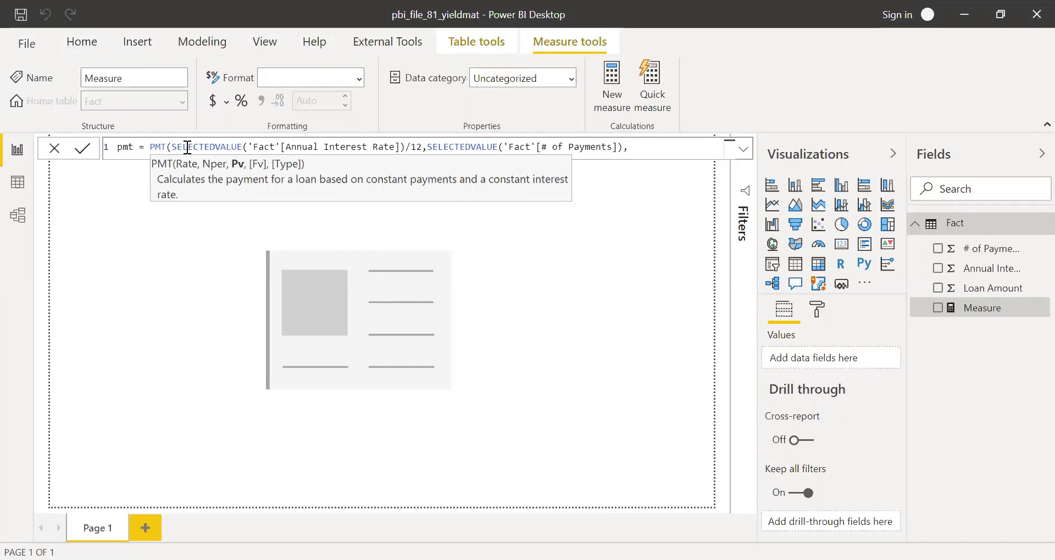
type("sele")
key("Down")
key("Down")
key("Down")
key("Down")
key("Tab")
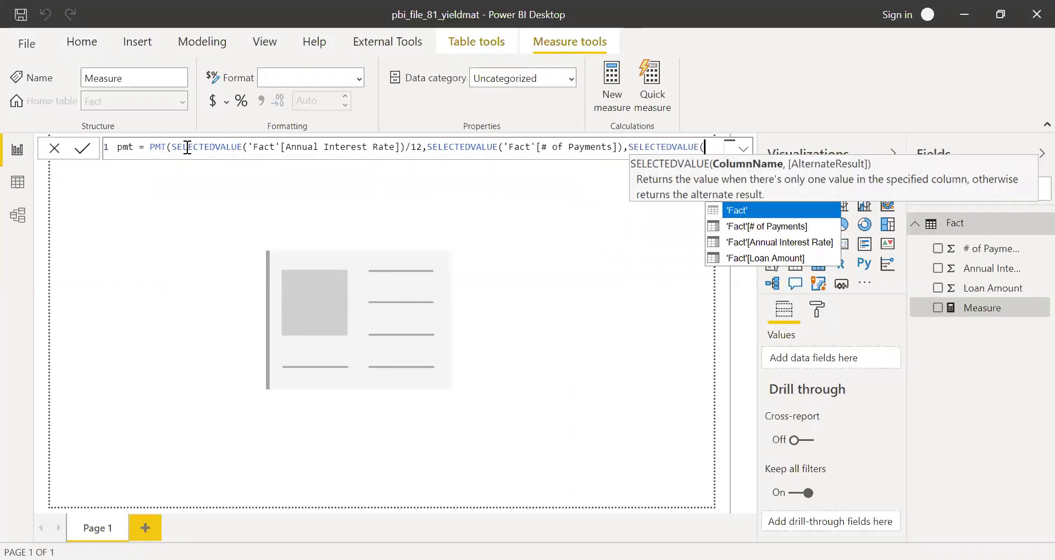
type("loan")
key("Tab")
type("),")
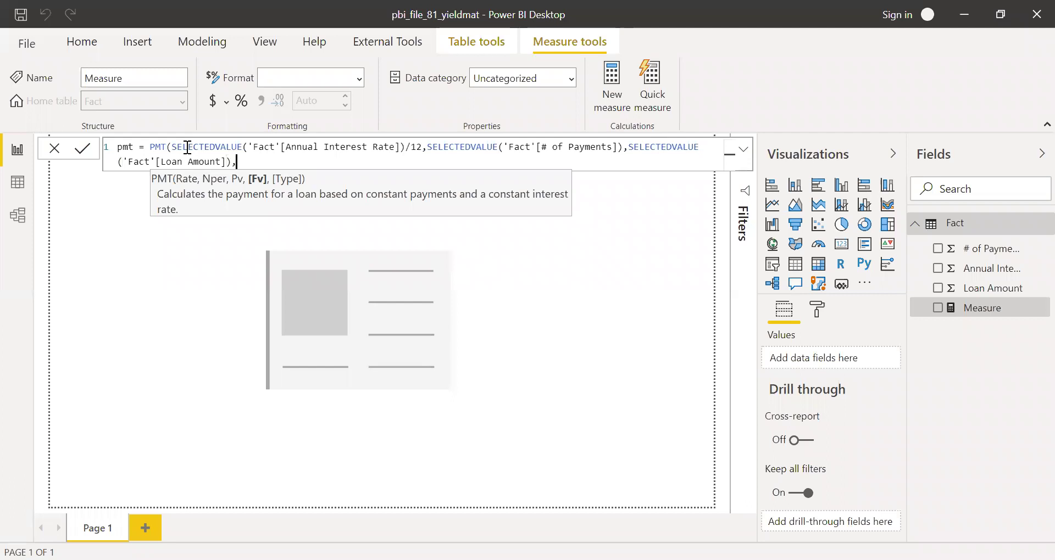
type("0")
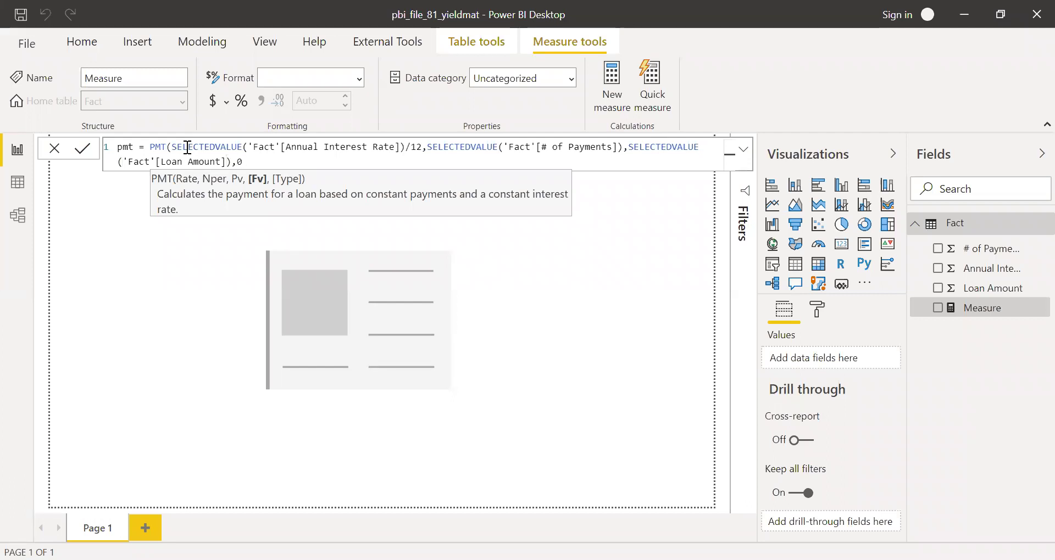
type(",1")
type(")")
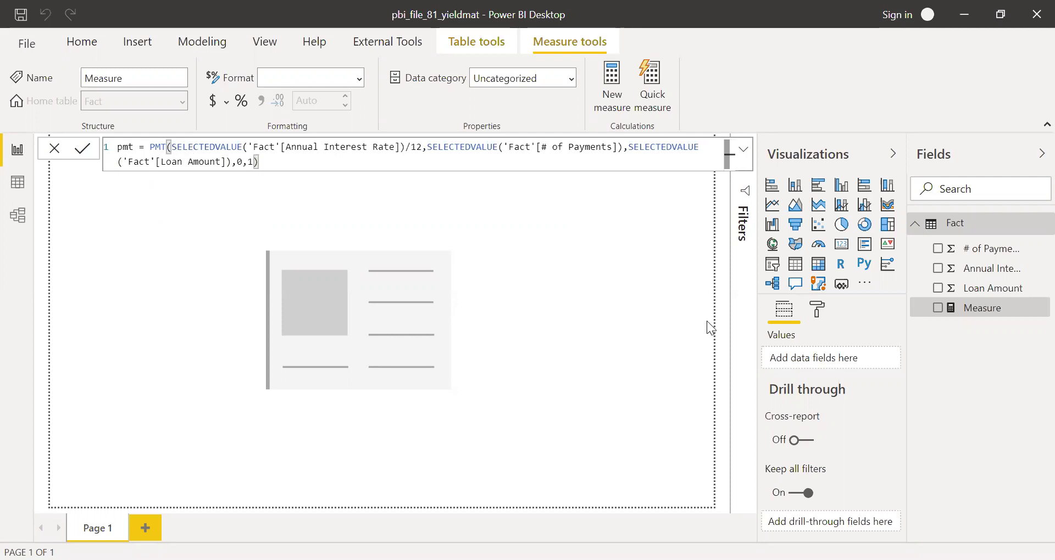
- Commit the pmt measure, then apply the $ Currency format with 2 decimal places
key("Return")
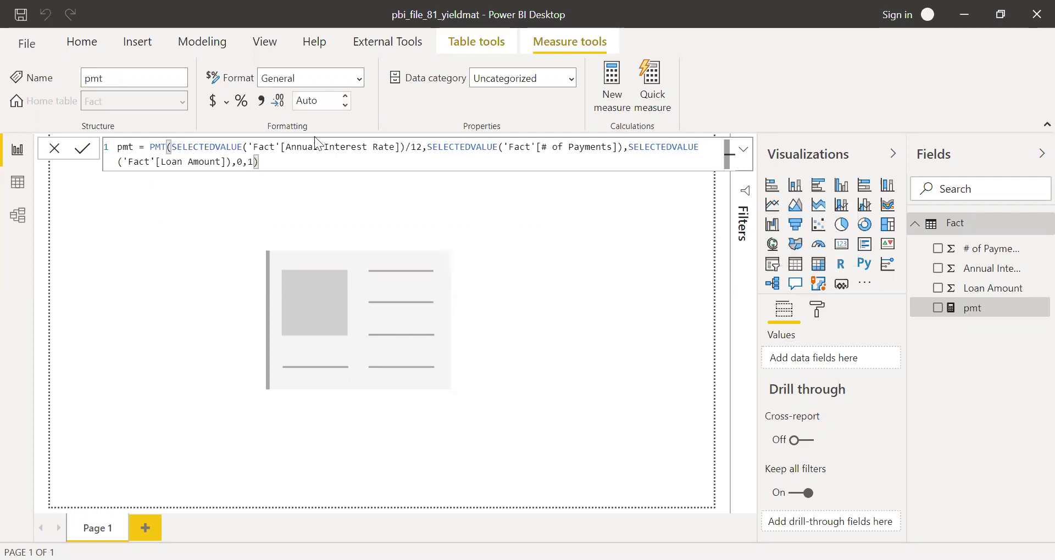
left_click(214, 102)
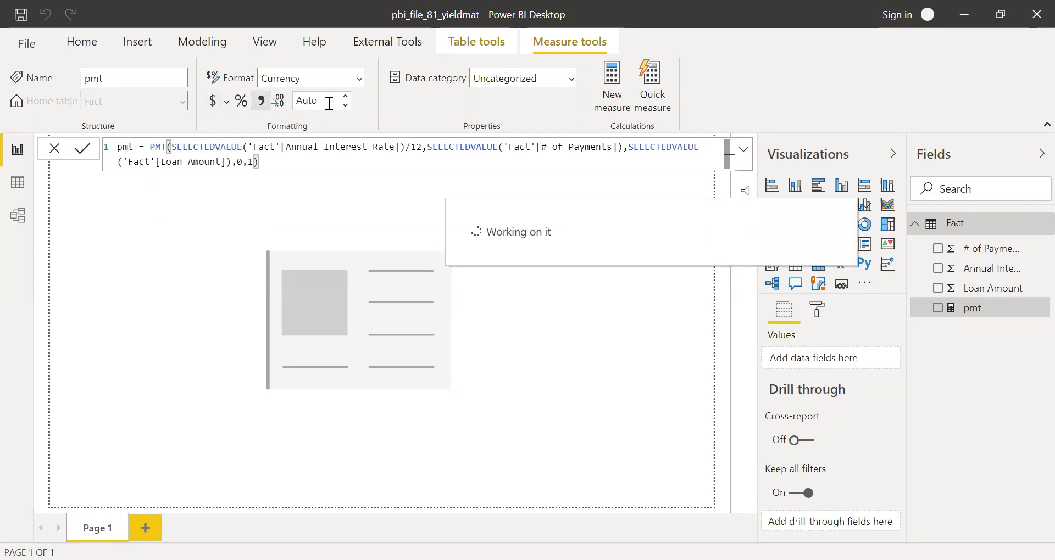
left_click(329, 103)
type("2")
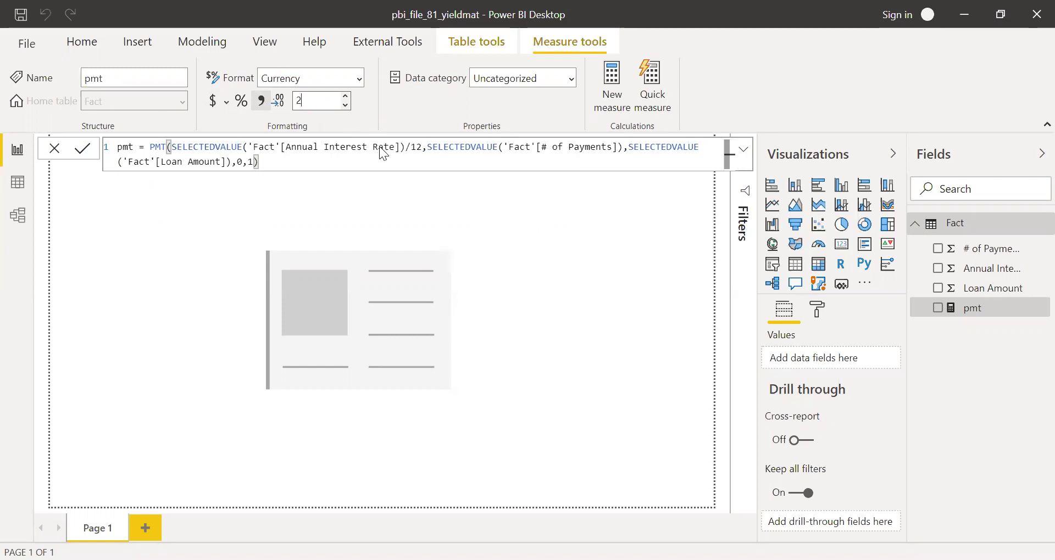
key("Return")
- Drop pmt onto the canvas as a ($1.03K) card and resize it wider and shorter
left_click_drag(1002, 316, 400, 300)
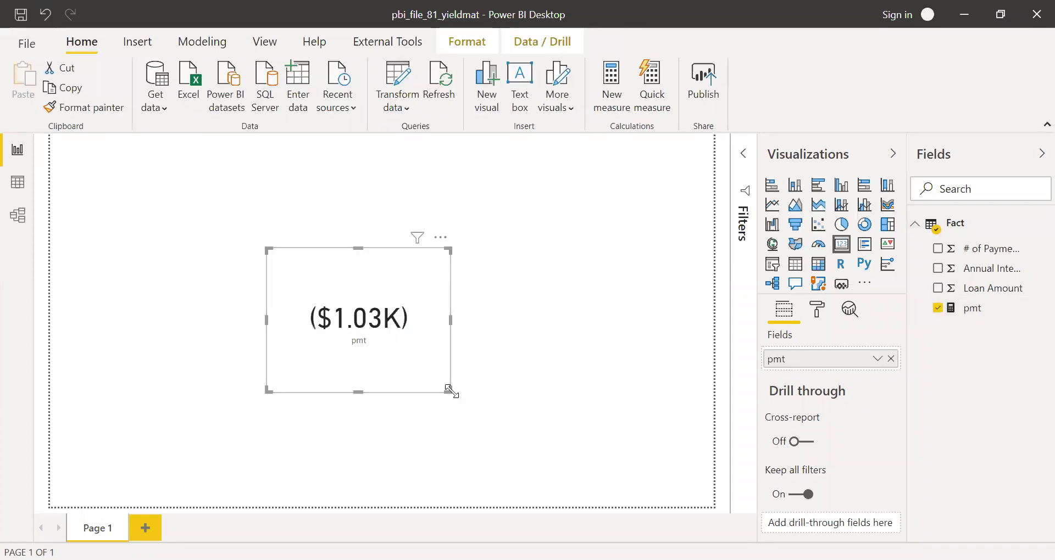
left_click_drag(450, 387, 547, 348)
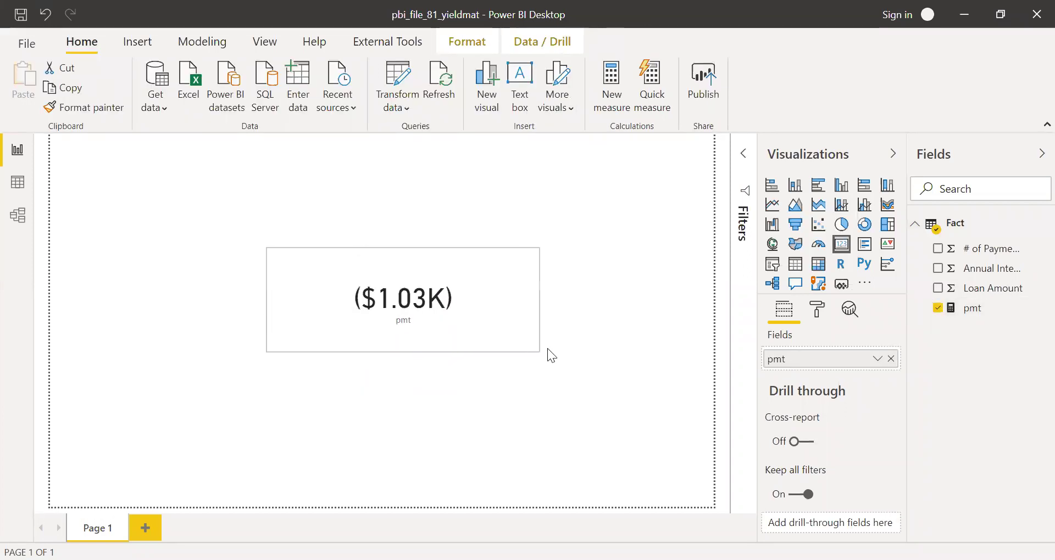
left_click(626, 332)
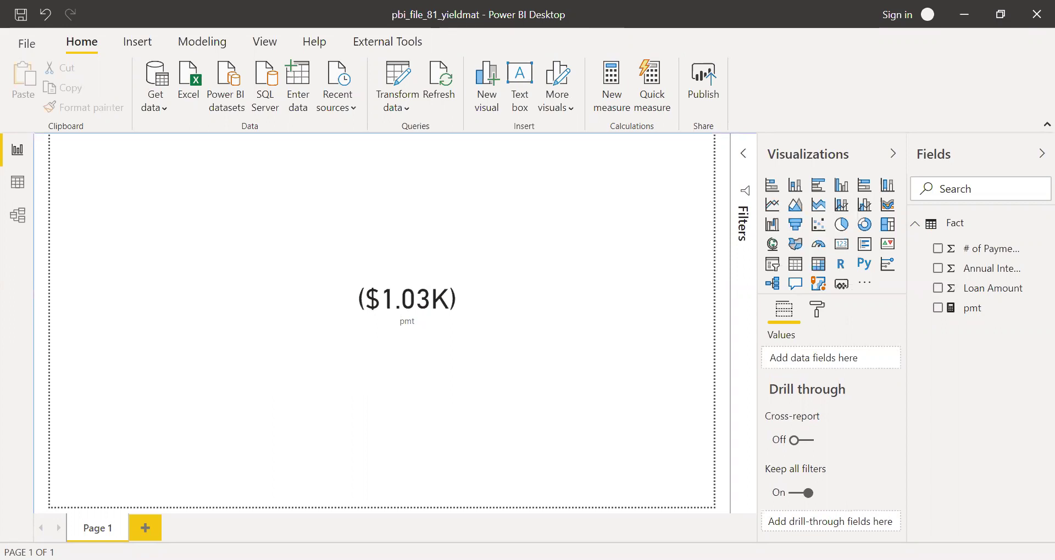